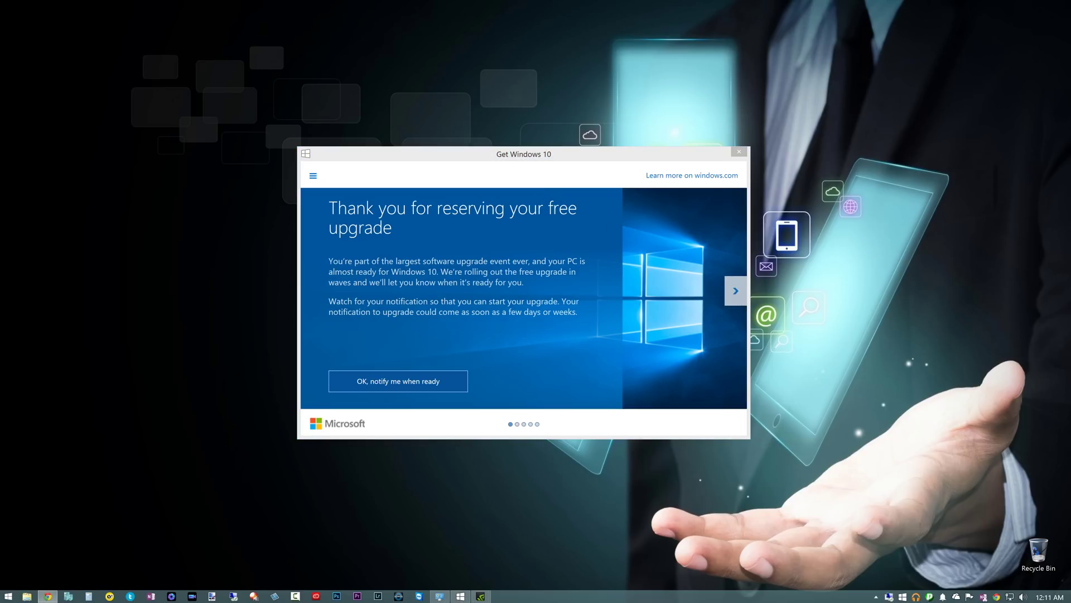
# Step: Launch regedit from the Run prompt with admin approval, maximize it, and collapse HKEY_LOCAL_MACHINE
pyautogui.click(524, 173)
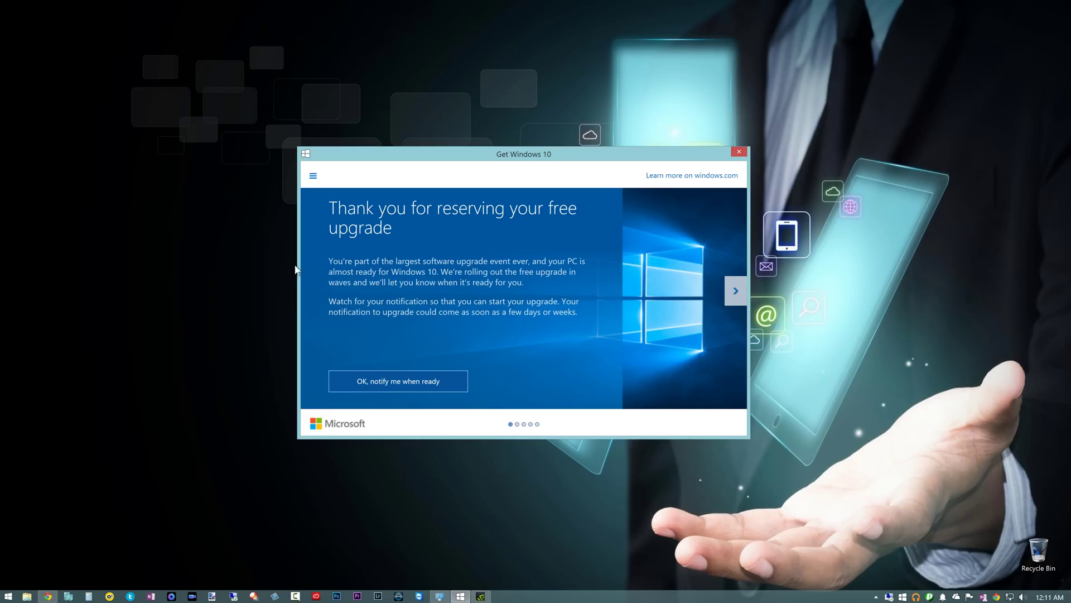
pyautogui.rightClick(8, 597)
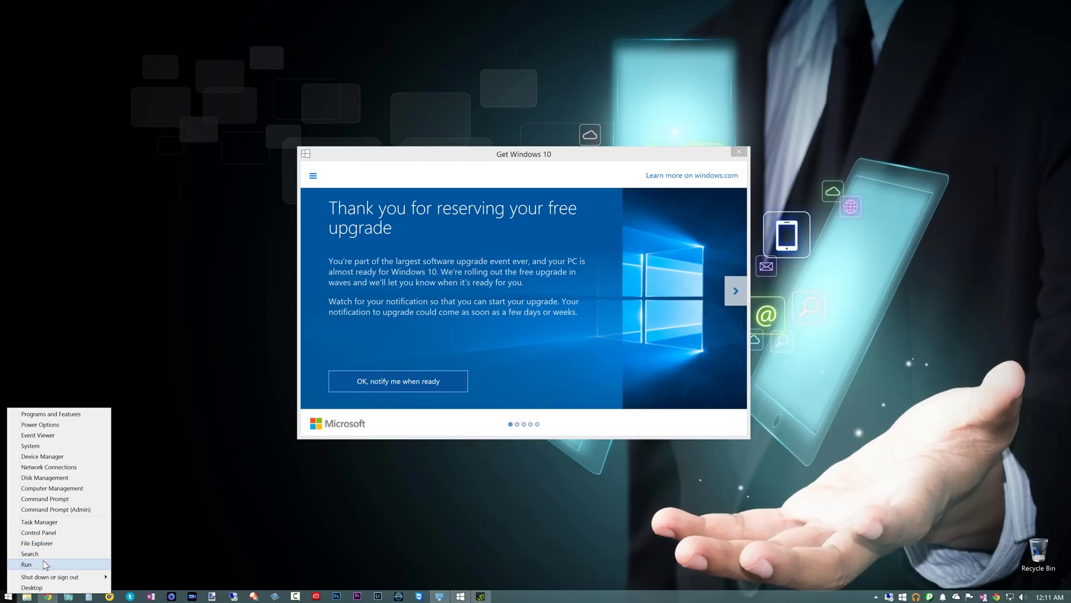
pyautogui.click(42, 564)
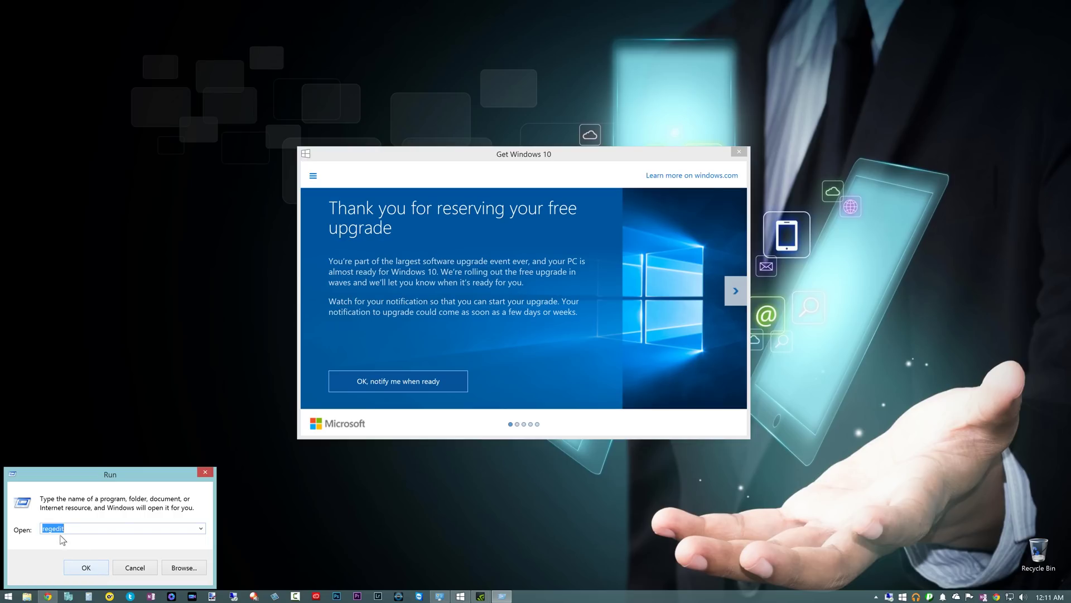
pyautogui.click(83, 567)
pyautogui.click(587, 315)
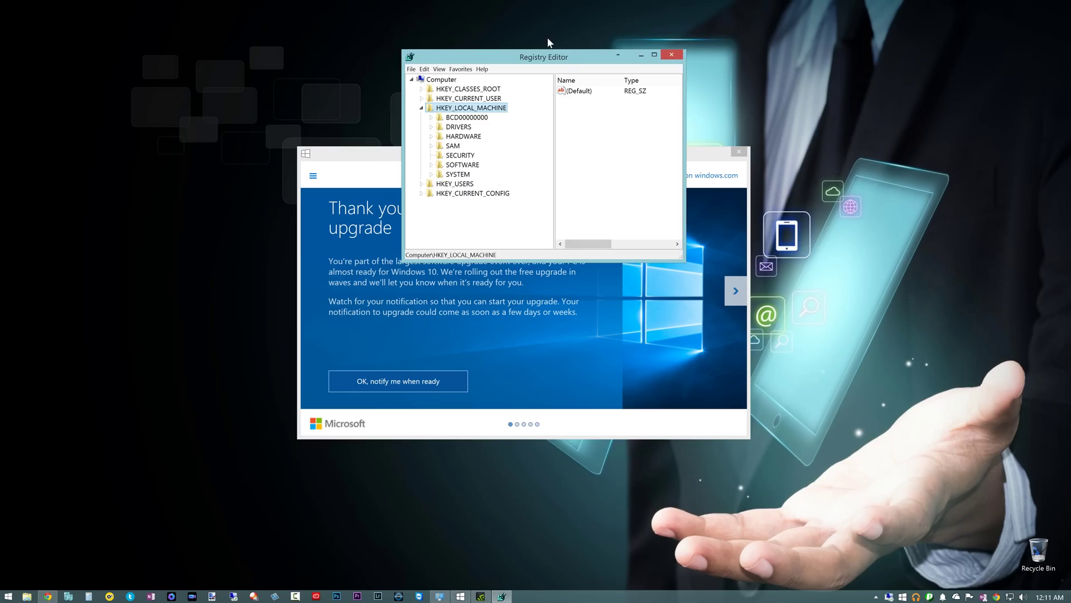
pyautogui.doubleClick(558, 57)
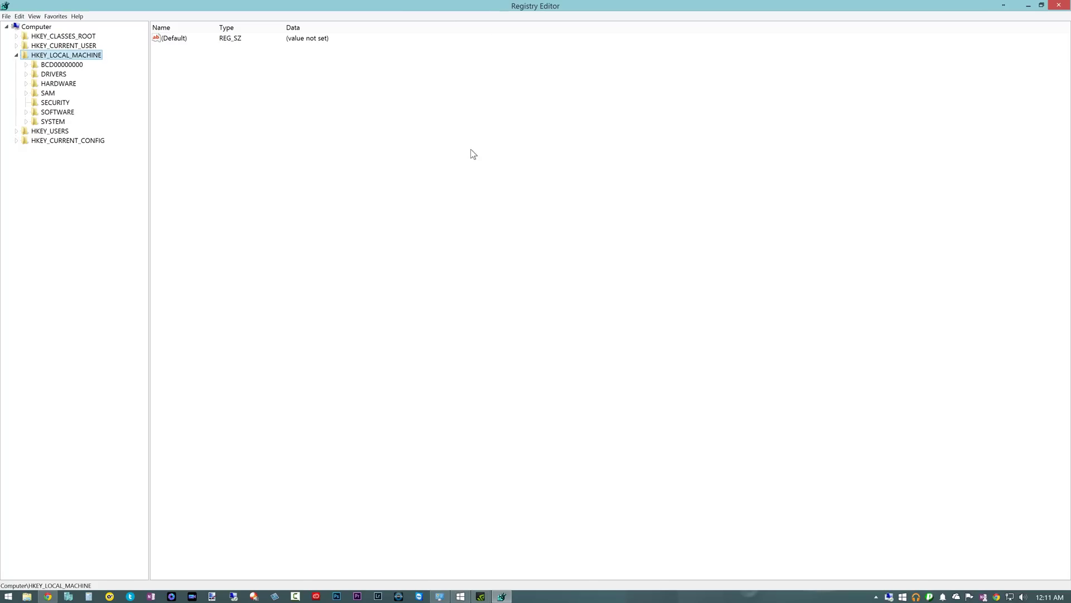
pyautogui.click(16, 55)
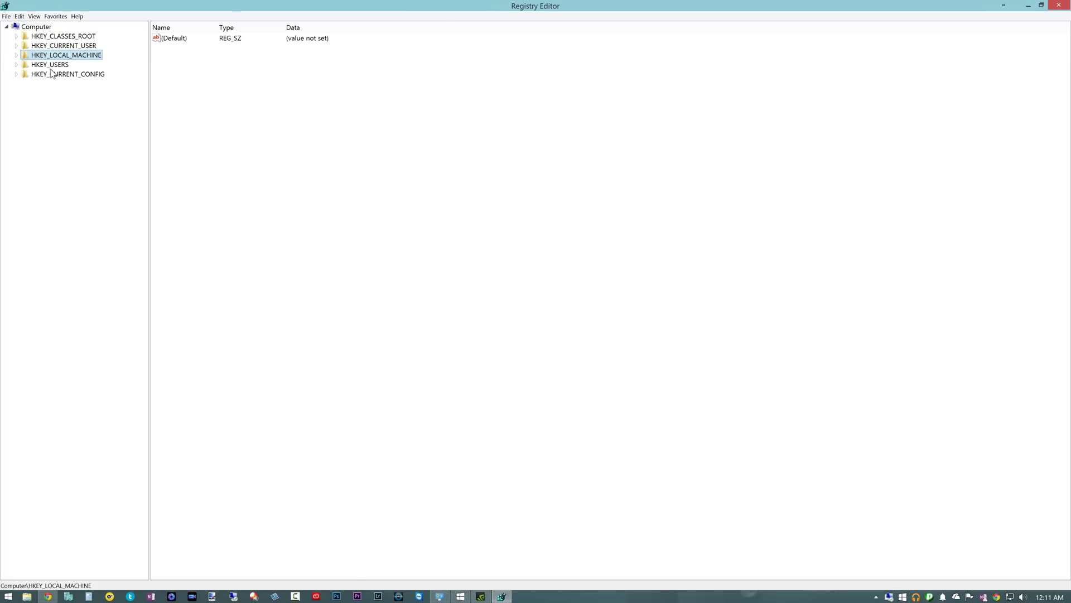
# Step: Export the whole registry from the Computer root as a file named 'backup' in Documents
pyautogui.click(38, 27)
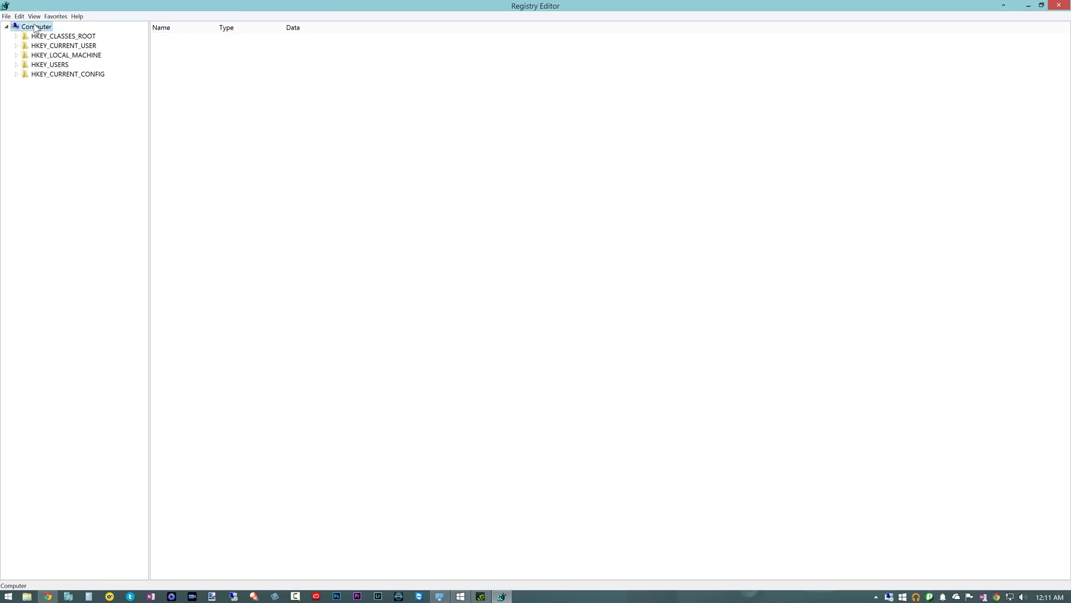
pyautogui.click(6, 16)
pyautogui.click(23, 37)
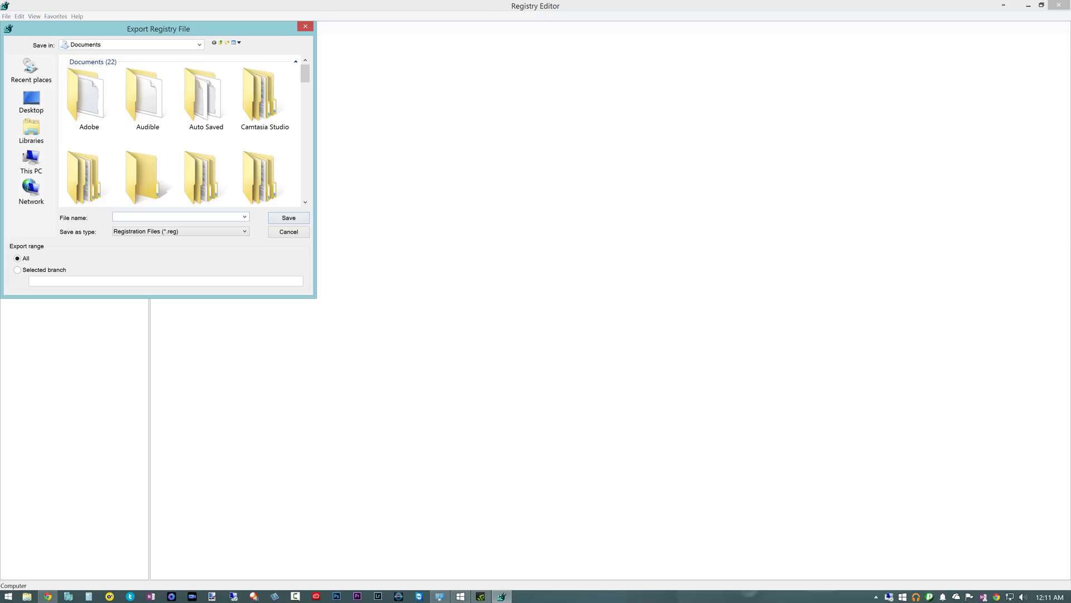
pyautogui.write('backup')
pyautogui.click(288, 218)
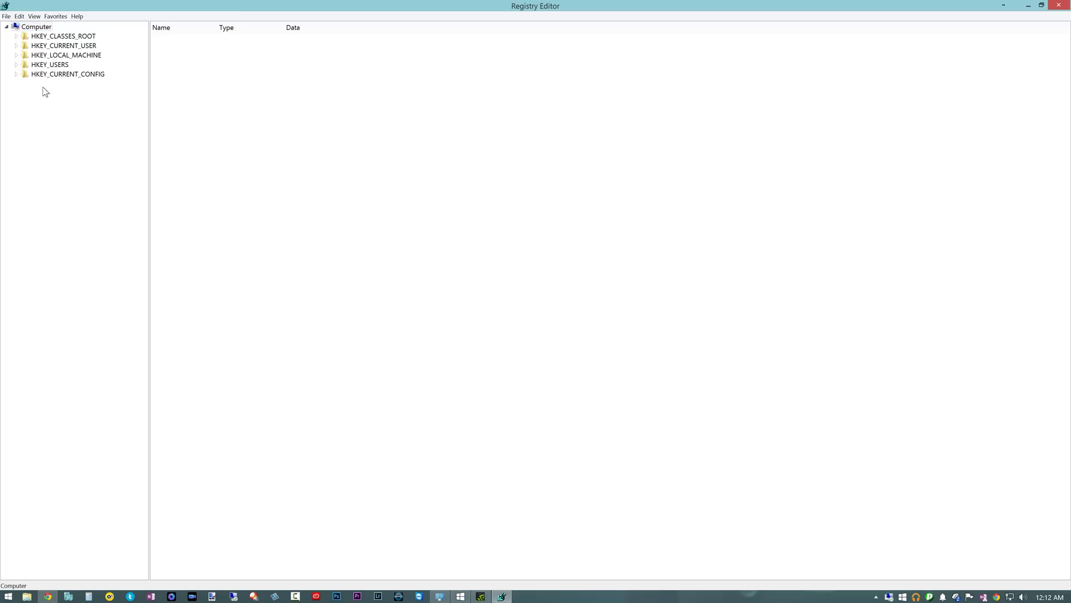
# Step: Expand HKLM\SOFTWARE\Microsoft\Windows\CurrentVersion\WindowsUpdate and select the OSUpgrade key
pyautogui.click(17, 55)
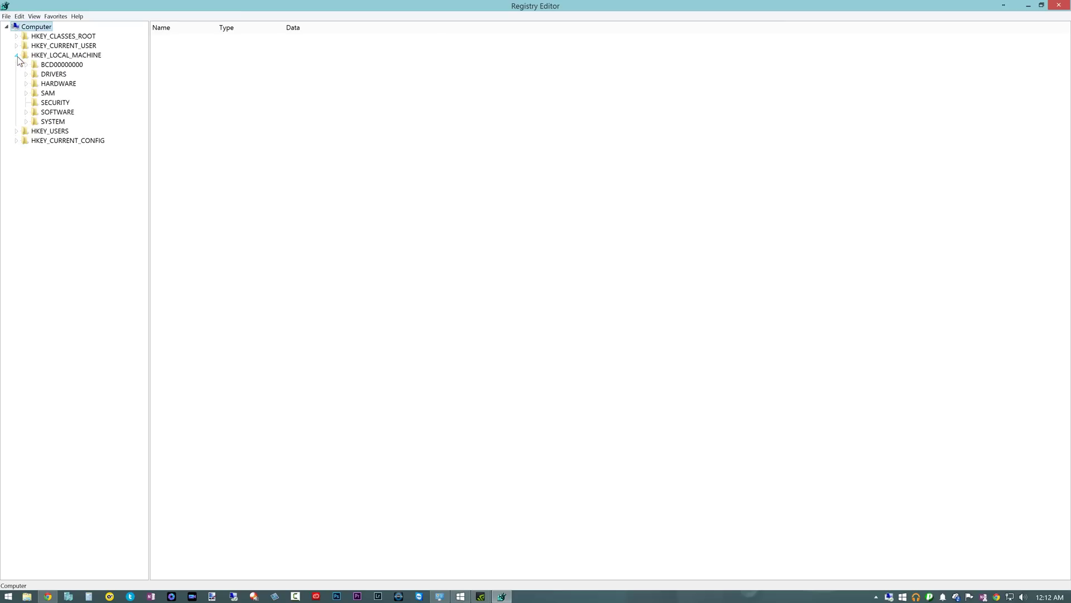
pyautogui.click(27, 112)
pyautogui.scroll(-1, 43, 262)
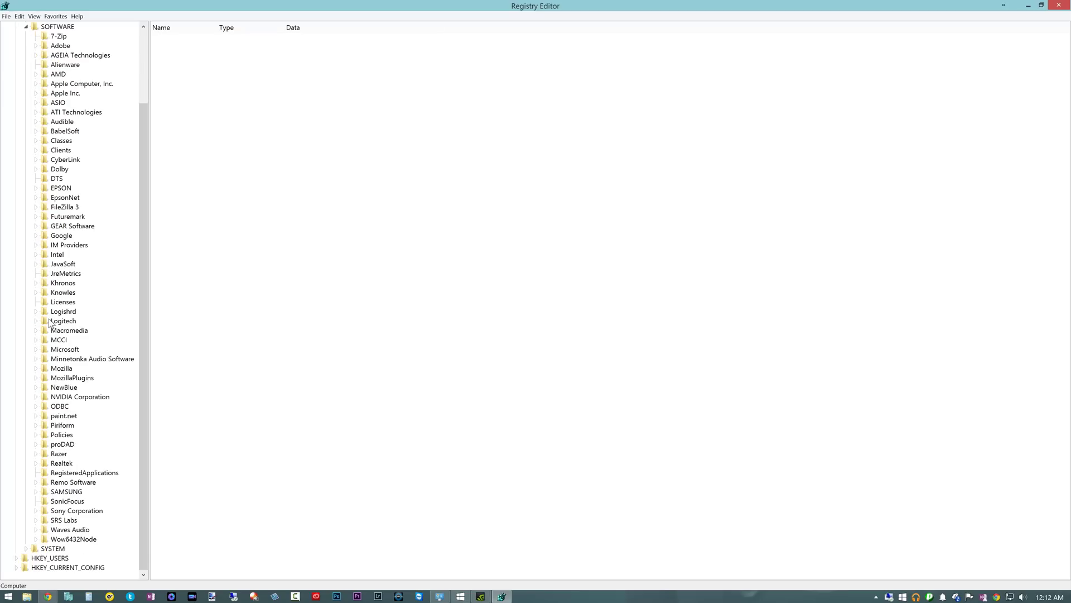
pyautogui.click(36, 349)
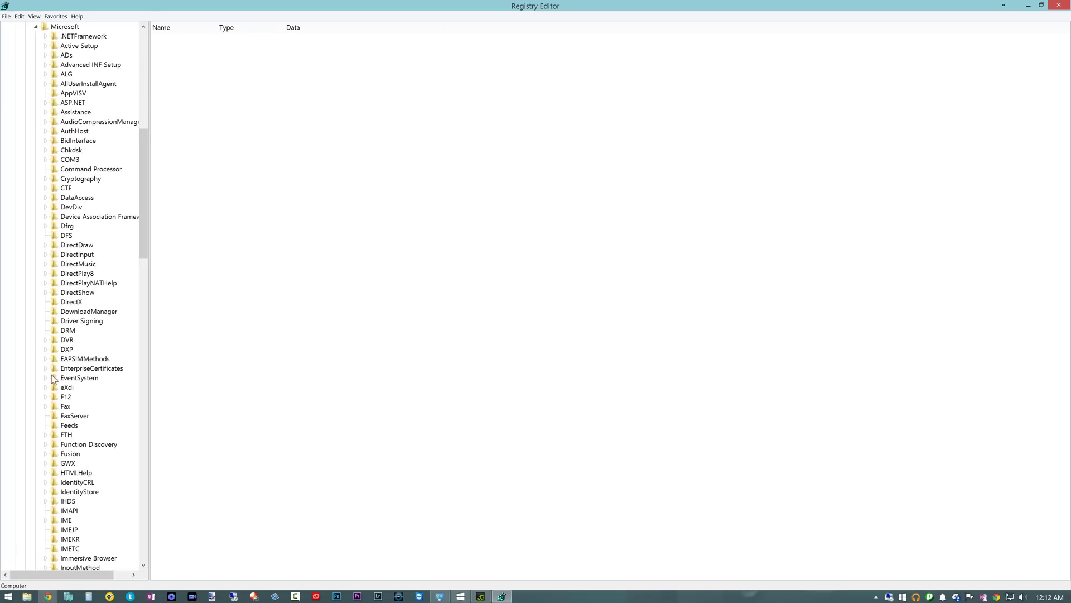
pyautogui.scroll(-19, 49, 386)
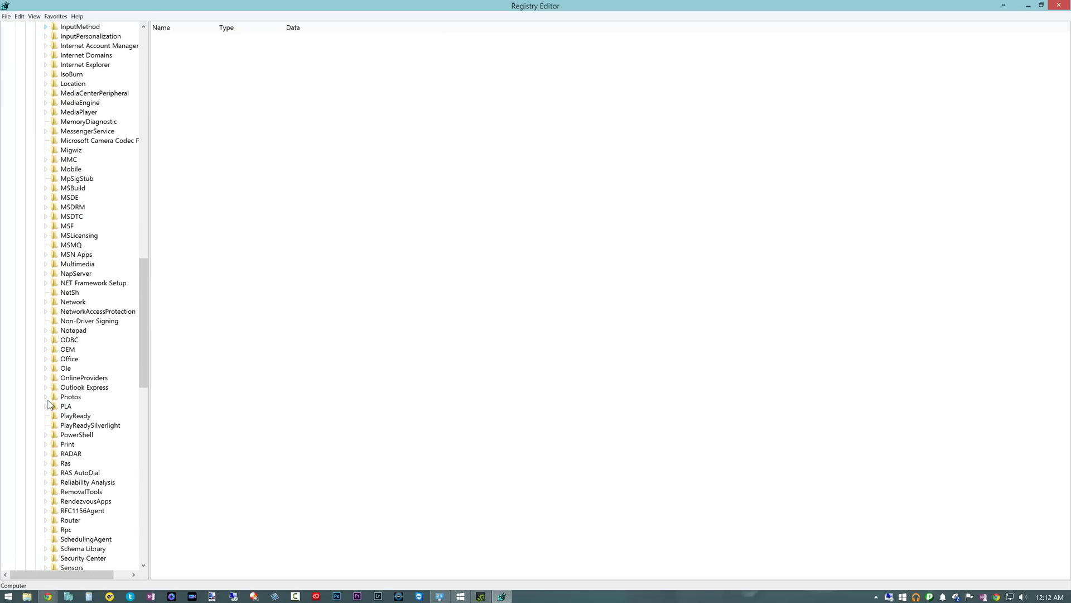
pyautogui.scroll(-19, 49, 403)
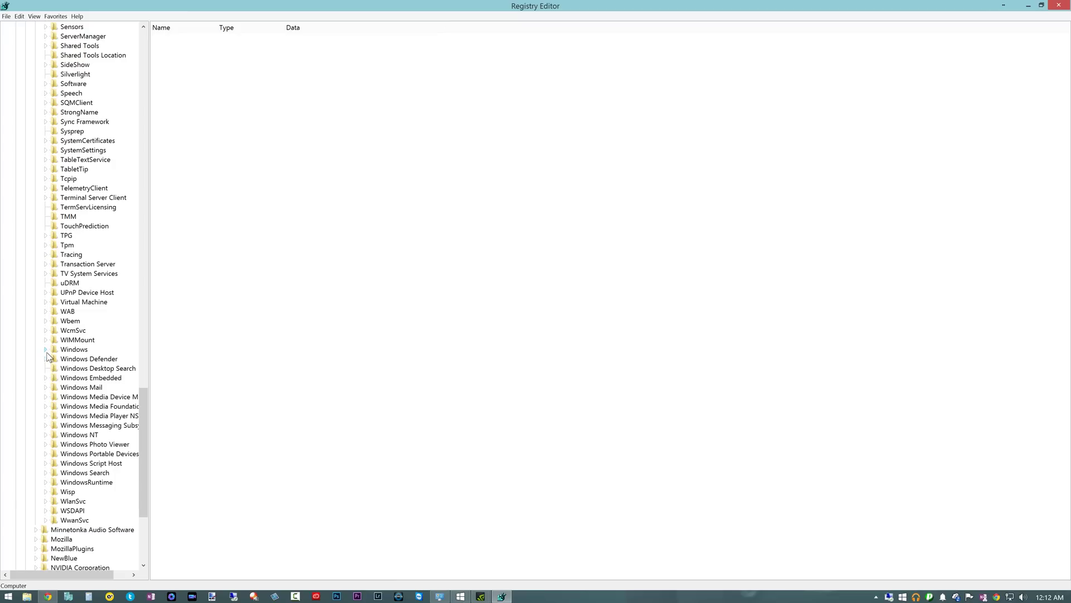
pyautogui.click(46, 350)
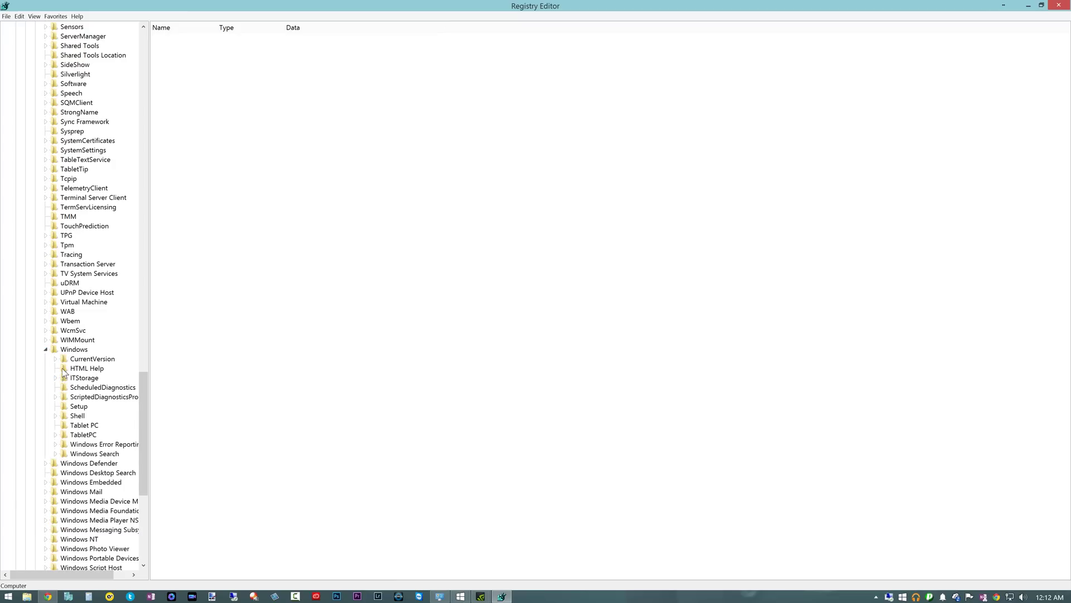
pyautogui.click(55, 359)
pyautogui.scroll(-6, 66, 413)
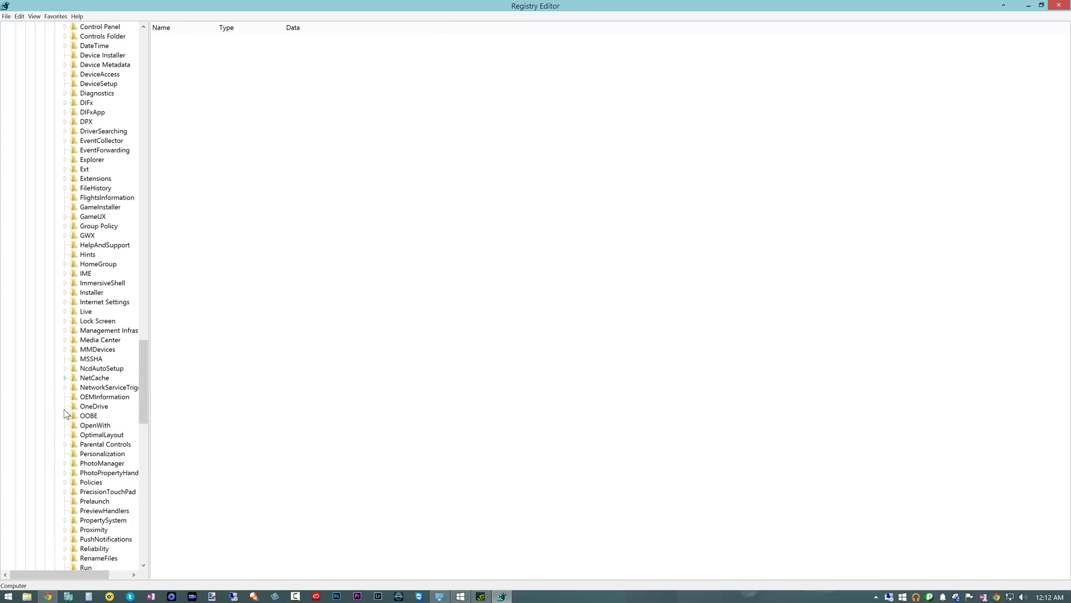
pyautogui.scroll(-19, 65, 411)
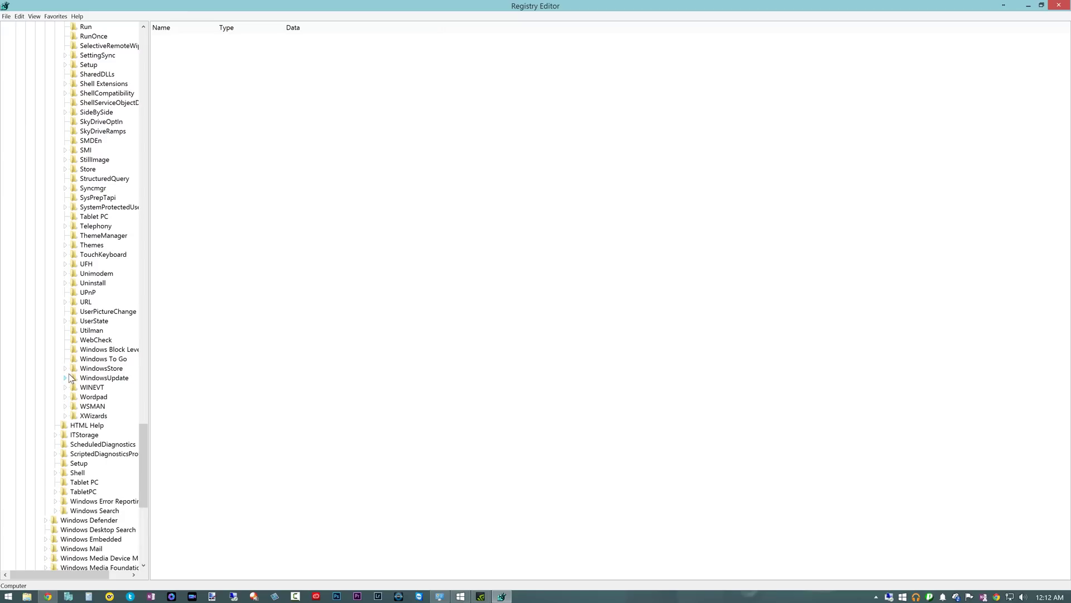
pyautogui.click(65, 378)
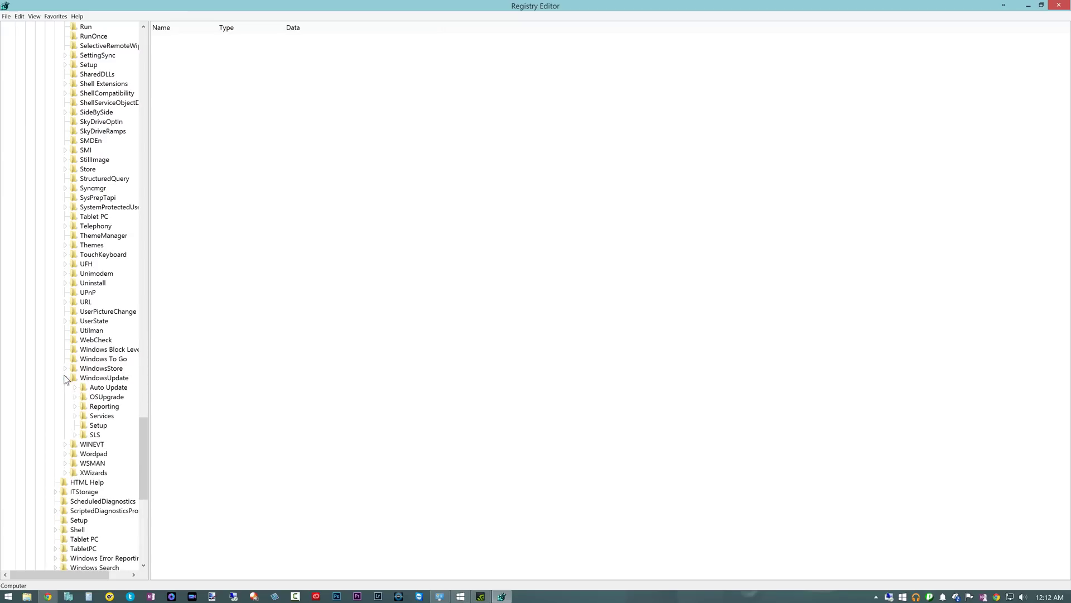
pyautogui.click(91, 398)
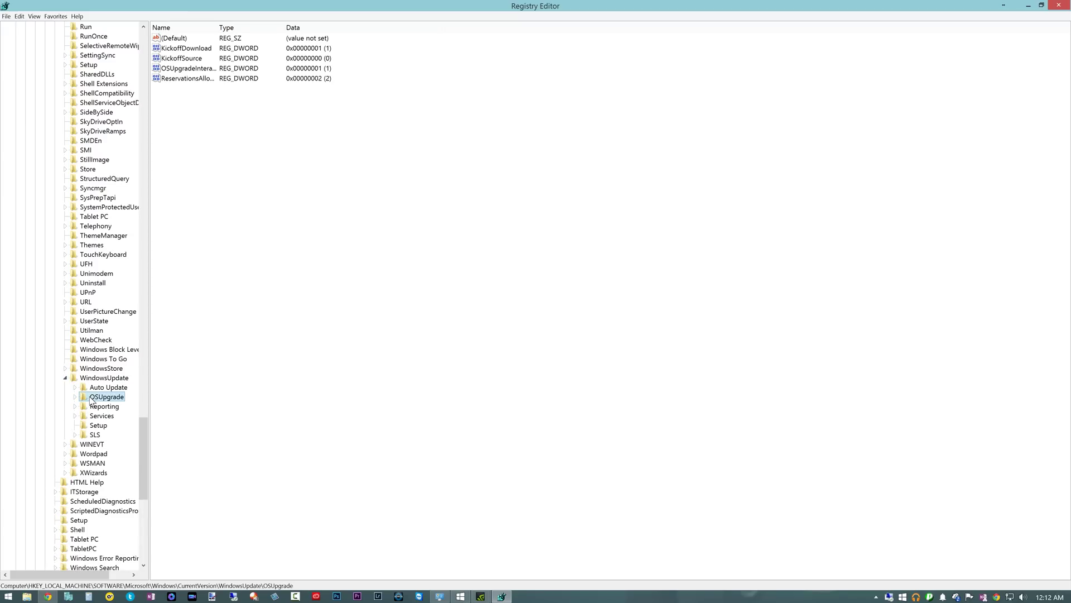
# Step: Create a new DWORD (32-bit) value named AllowOSUpgrade in OSUpgrade
pyautogui.rightClick(177, 101)
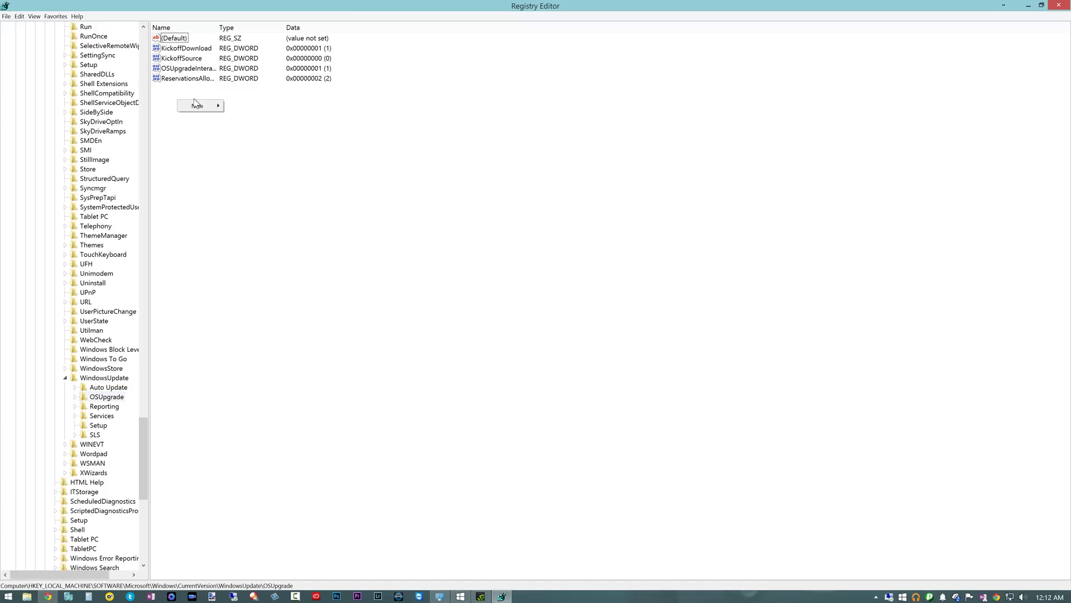
pyautogui.moveTo(191, 106)
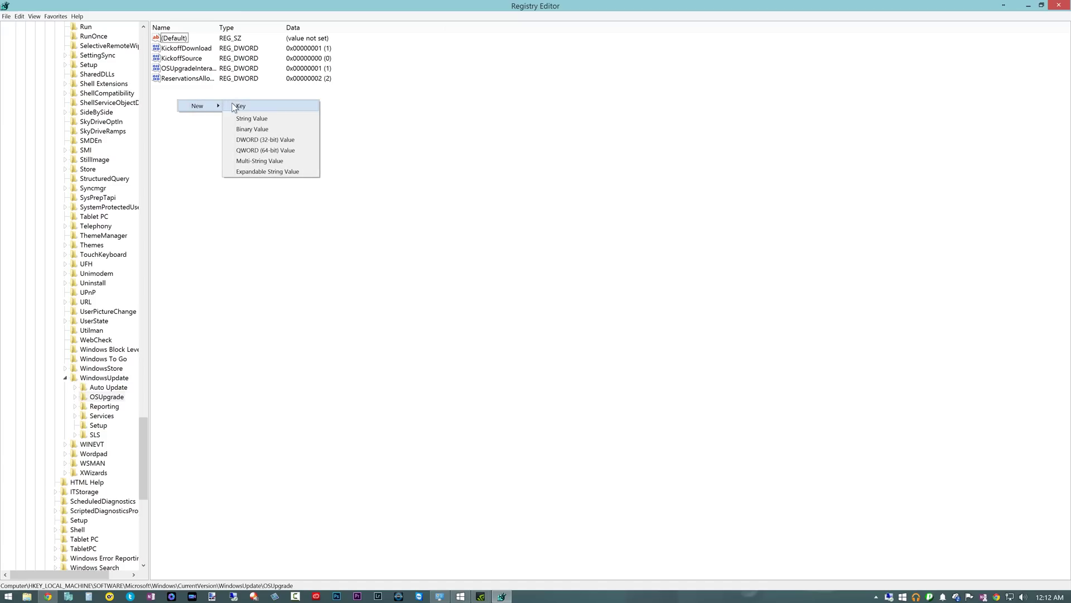
pyautogui.click(263, 141)
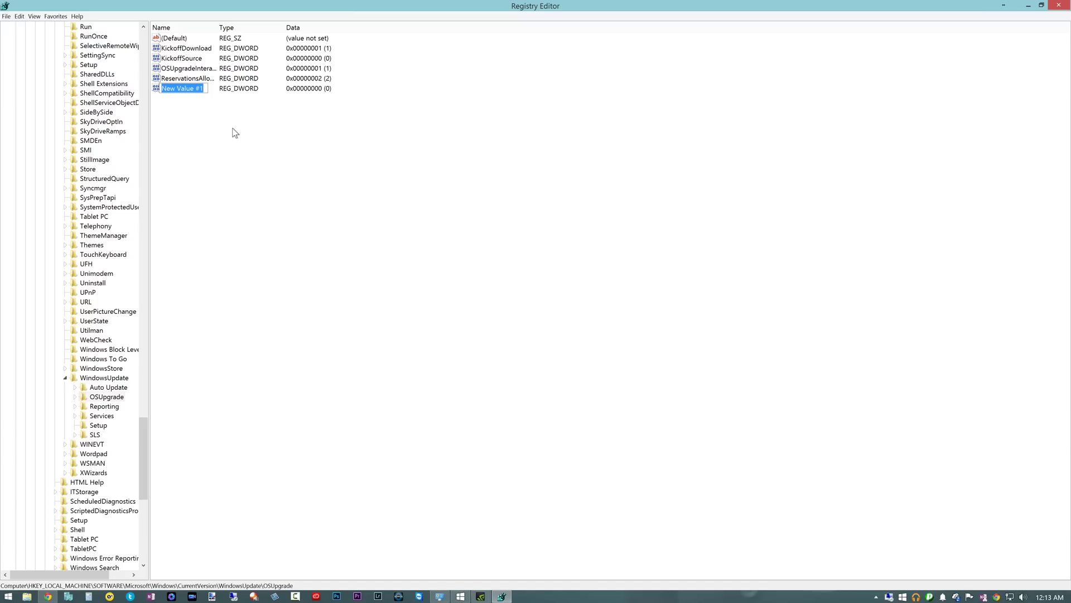
pyautogui.write('AllowOSUpgrade')
pyautogui.press('Return')
# Step: Set AllowOSUpgrade's value data to 1
pyautogui.doubleClick(198, 90)
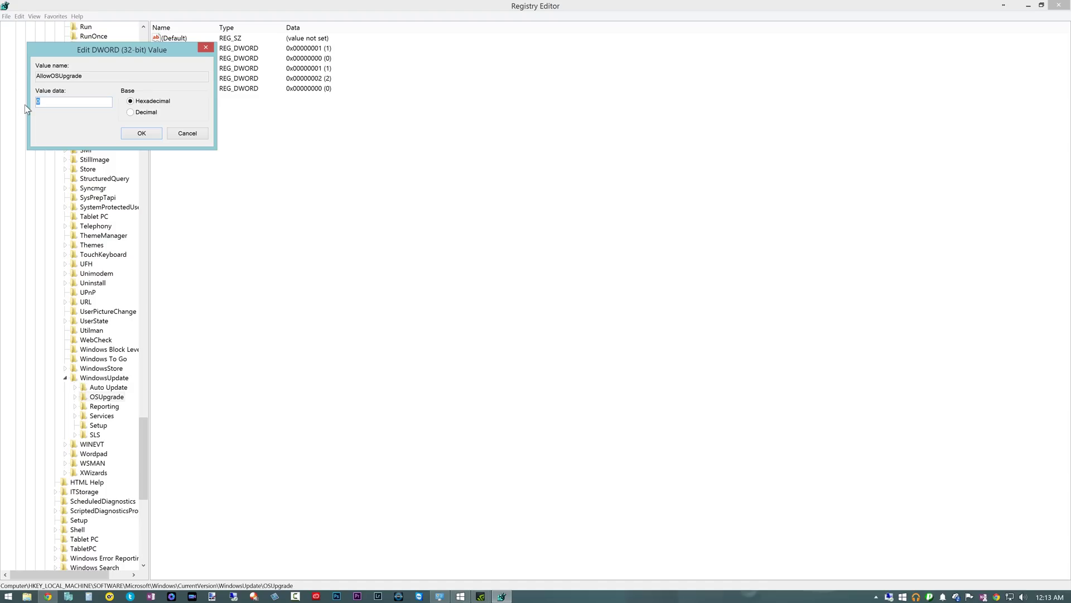
pyautogui.write('000000001')
pyautogui.click(141, 134)
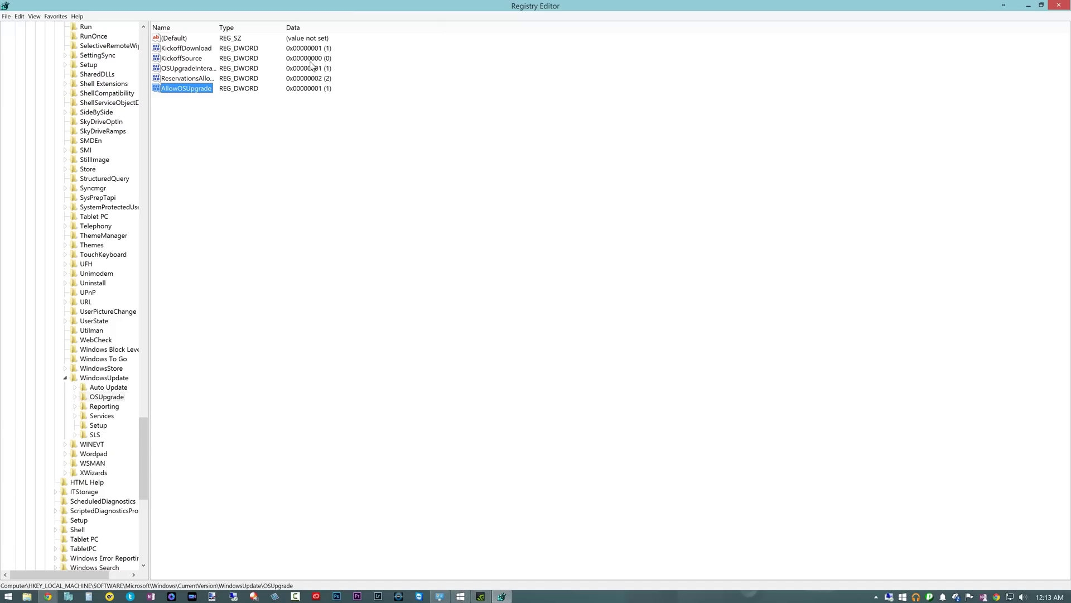
pyautogui.click(219, 118)
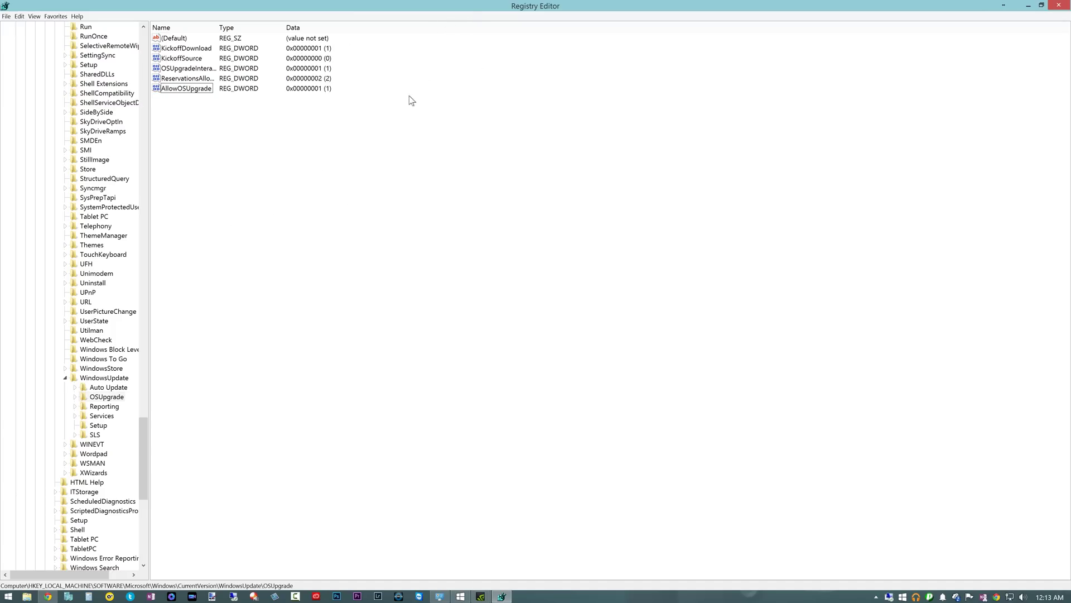
# Step: Close Registry Editor, open Windows Update from the Get Windows 10 tray icon, and check for updates
pyautogui.moveTo(583, 6); pyautogui.dragTo(651, 41)
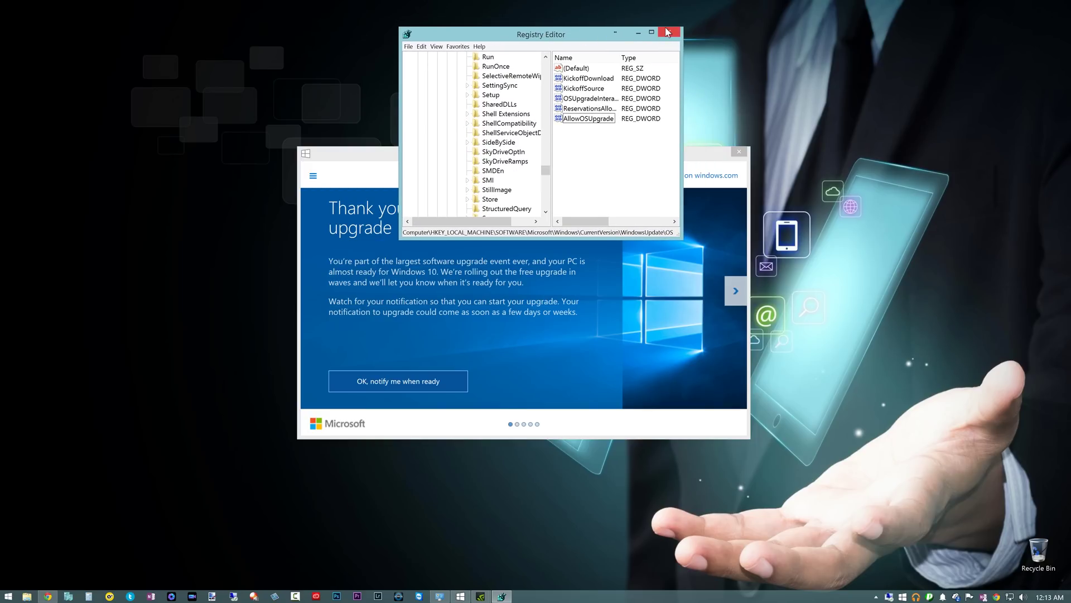
pyautogui.click(668, 31)
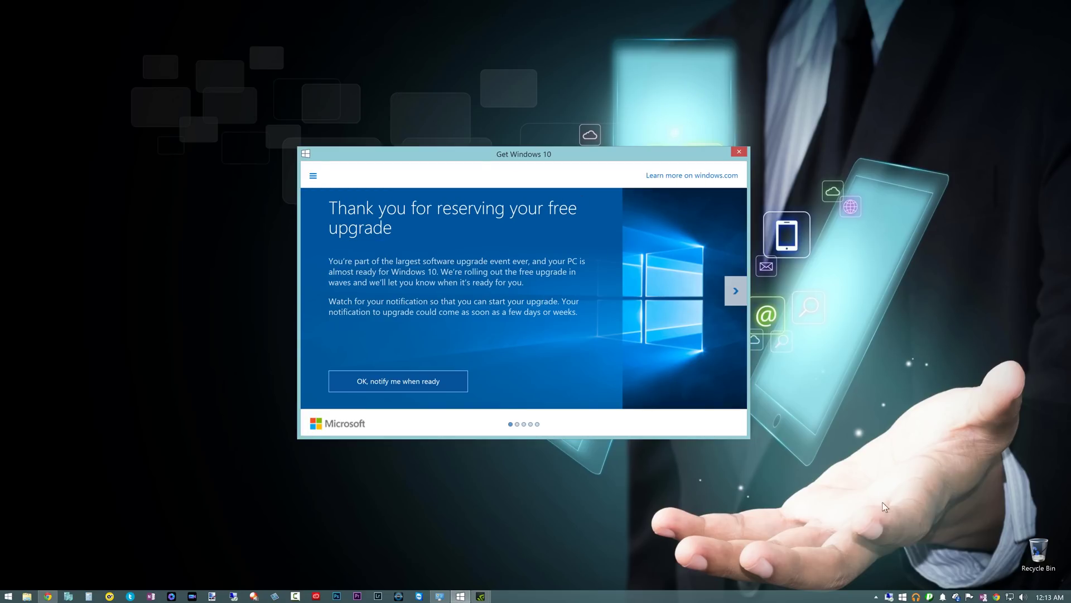
pyautogui.rightClick(903, 596)
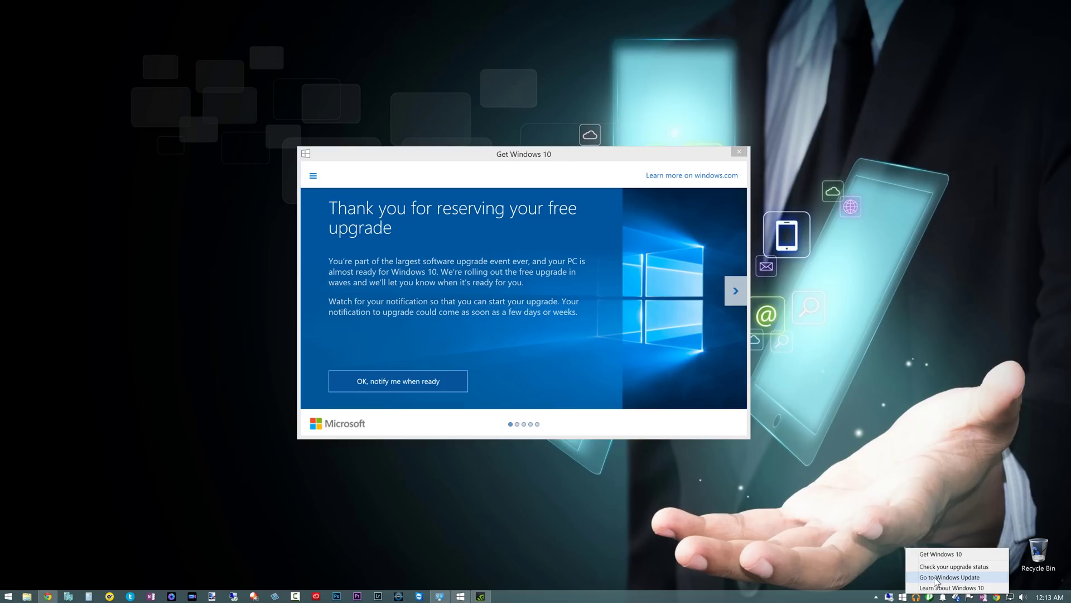
pyautogui.click(935, 578)
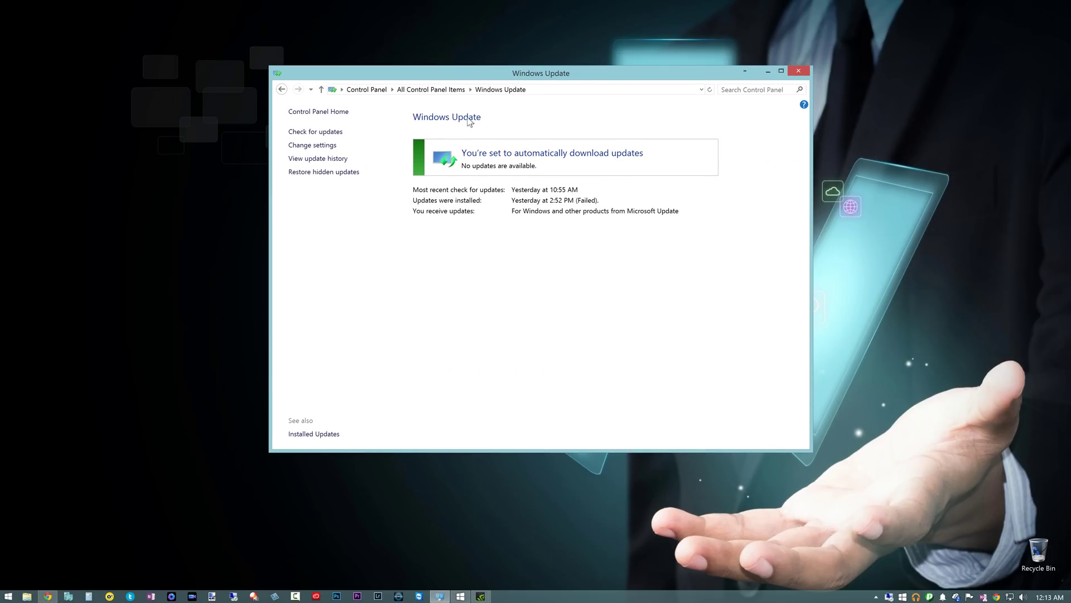
pyautogui.click(332, 134)
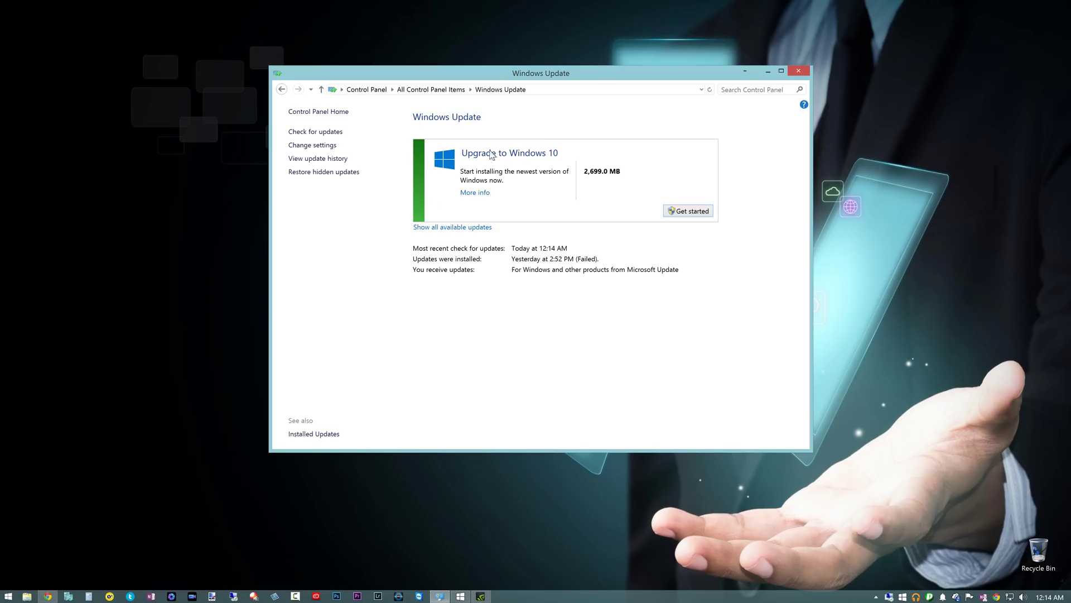
pyautogui.click(475, 192)
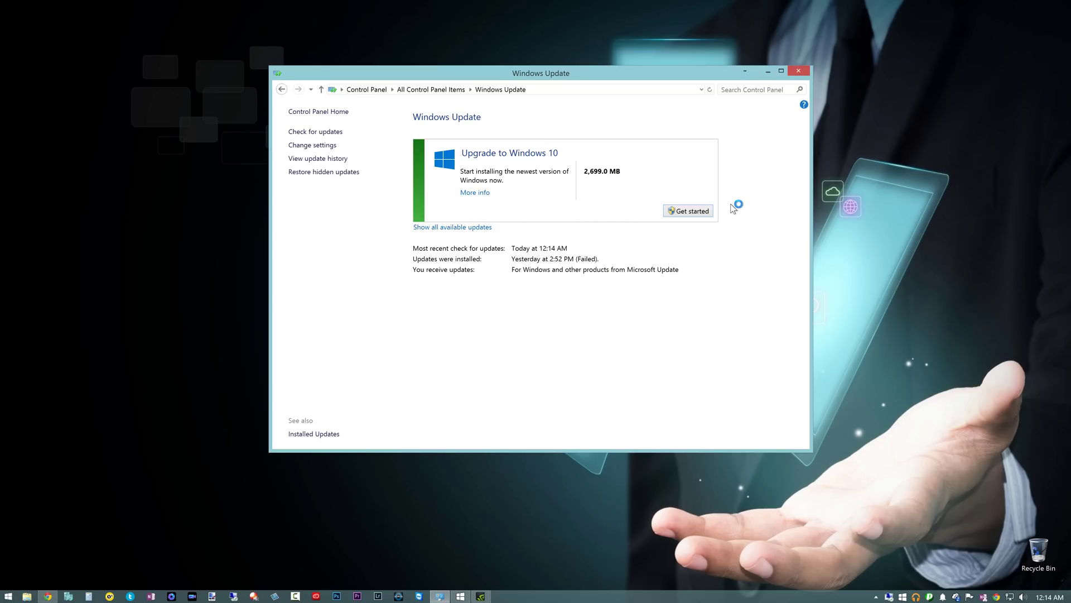